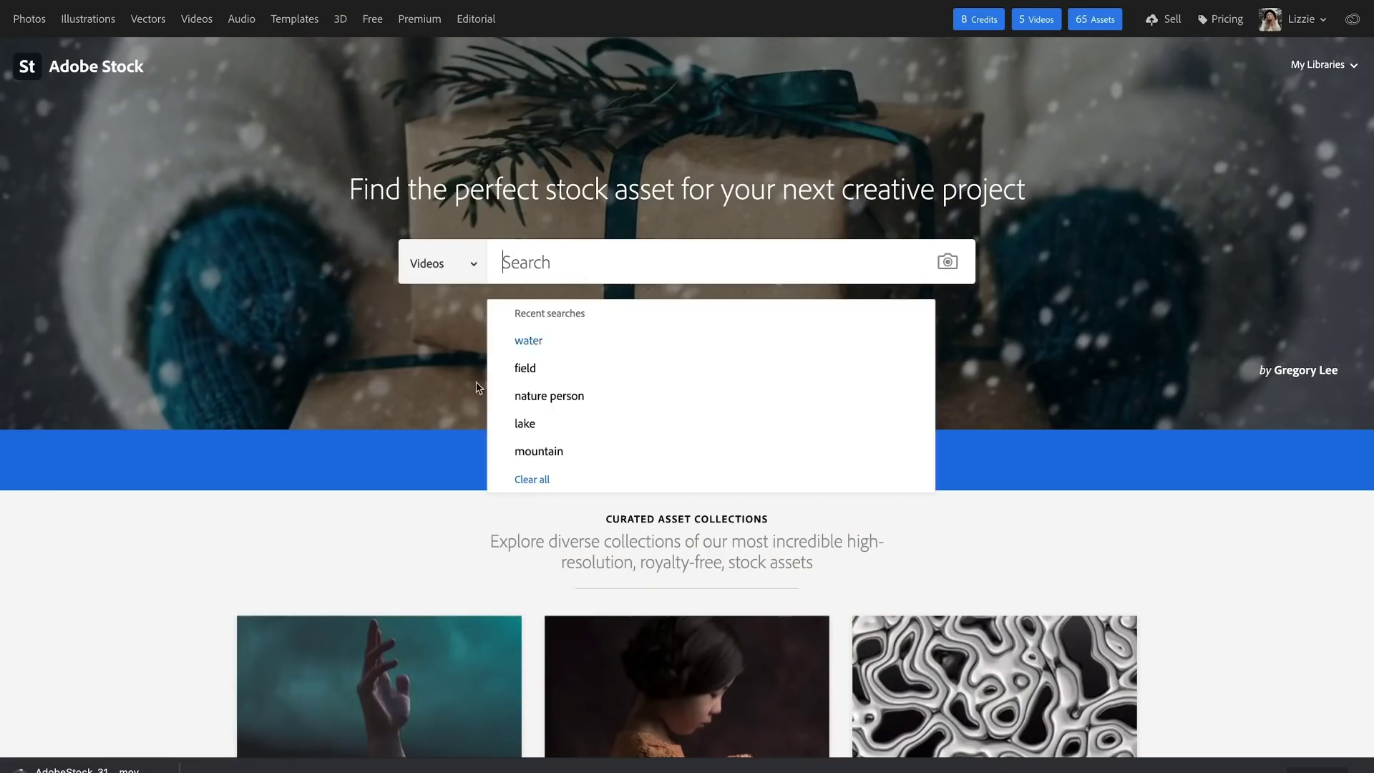
- Search Adobe Stock videos for 'field'
{"action": "left_click", "coordinate": [478, 387]}
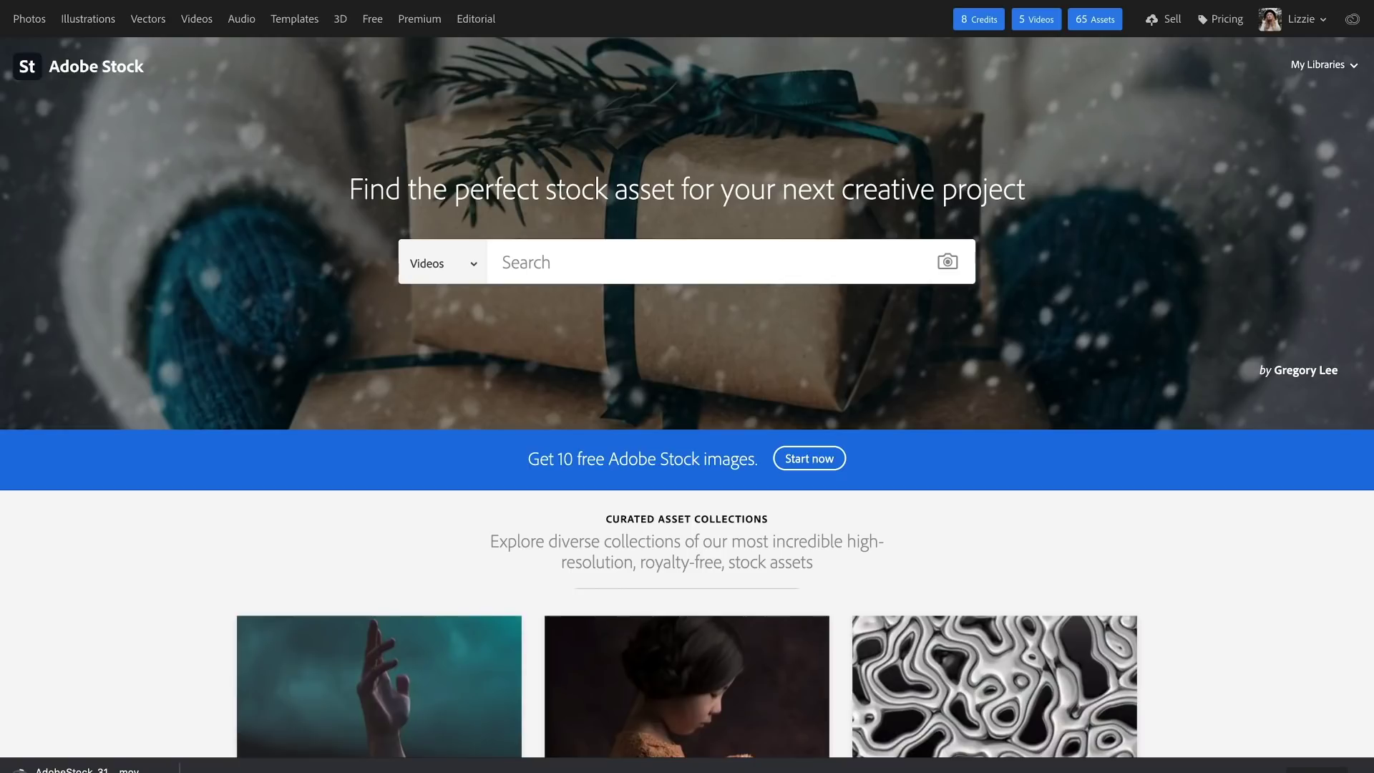
{"action": "left_click", "coordinate": [604, 261]}
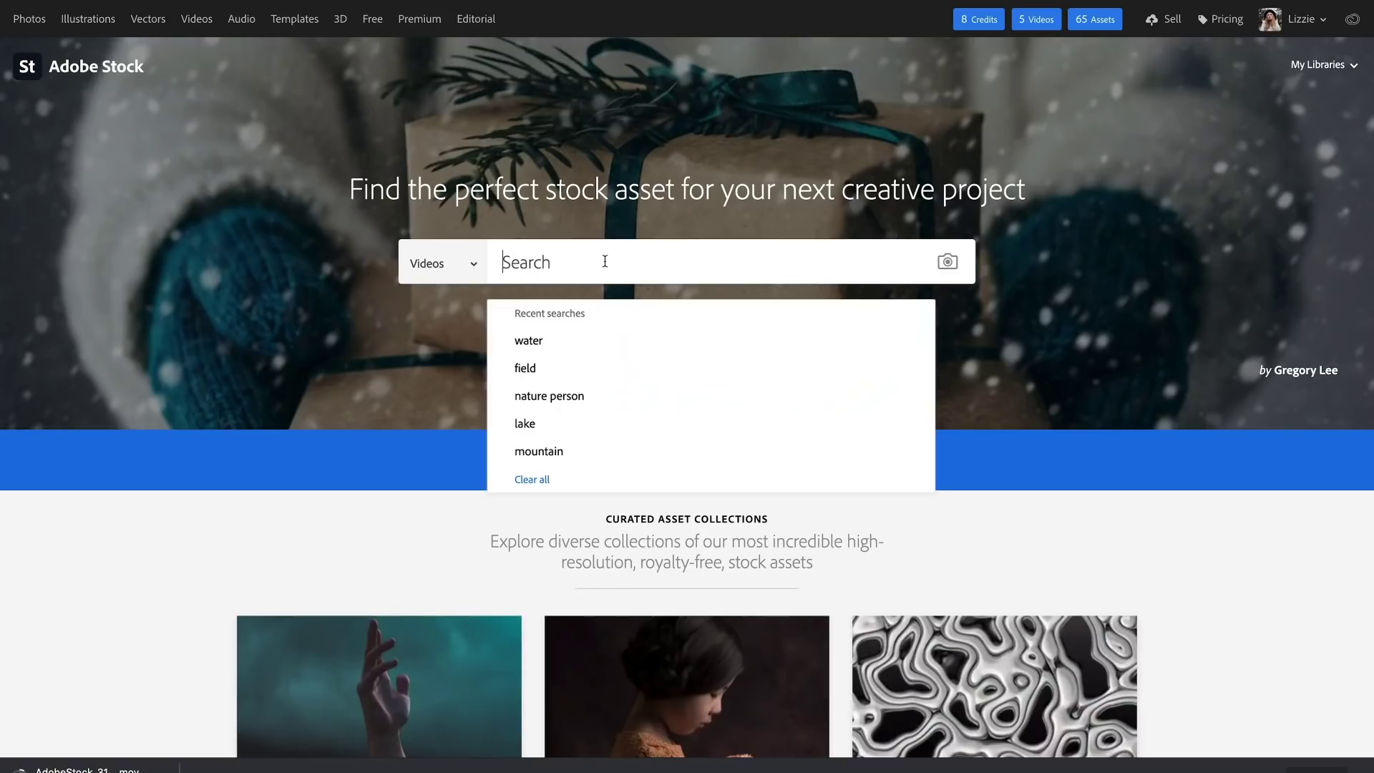
{"action": "type", "text": "field"}
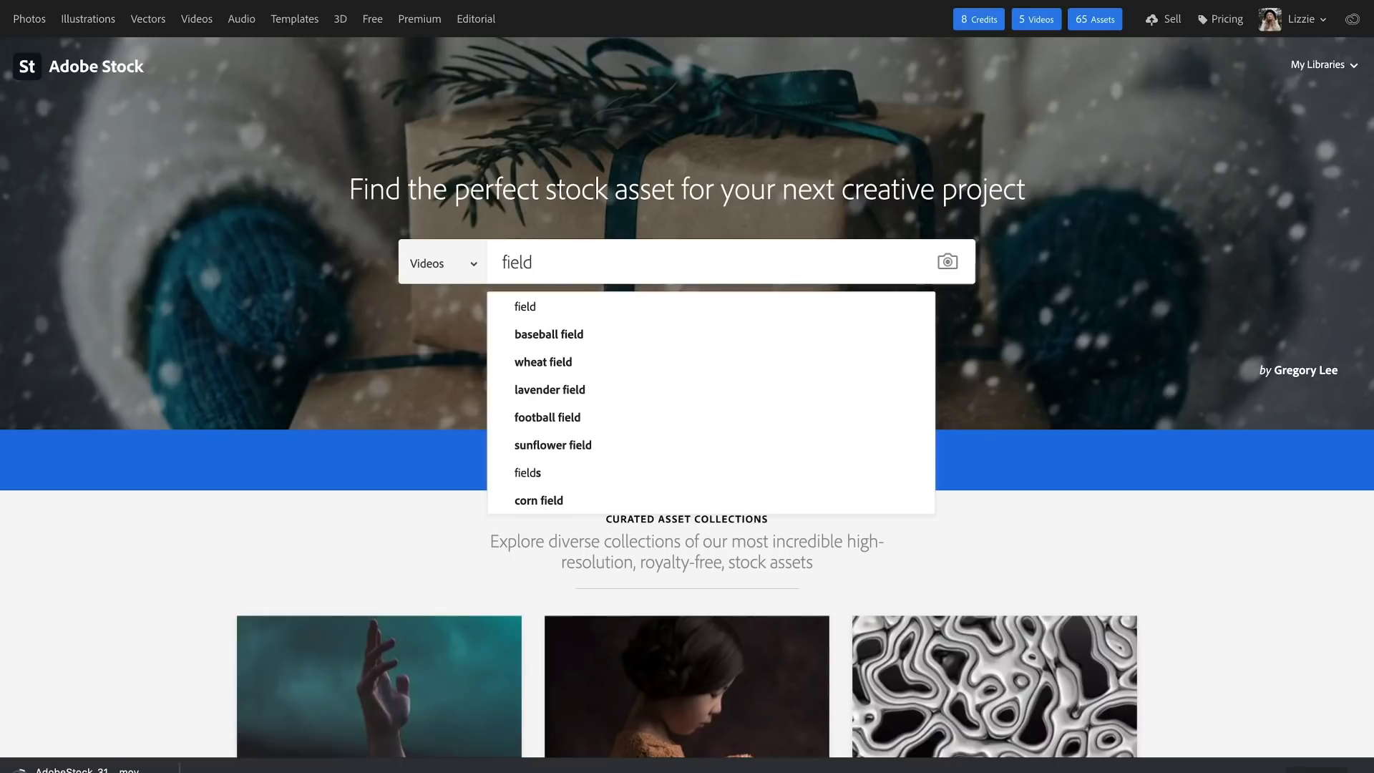
{"action": "key", "text": "Return"}
- Browse the field results for the close-up wheat clip, then return to Premiere Pro
{"action": "scroll", "coordinate": [687, 386], "scroll_direction": "down", "scroll_amount": 2}
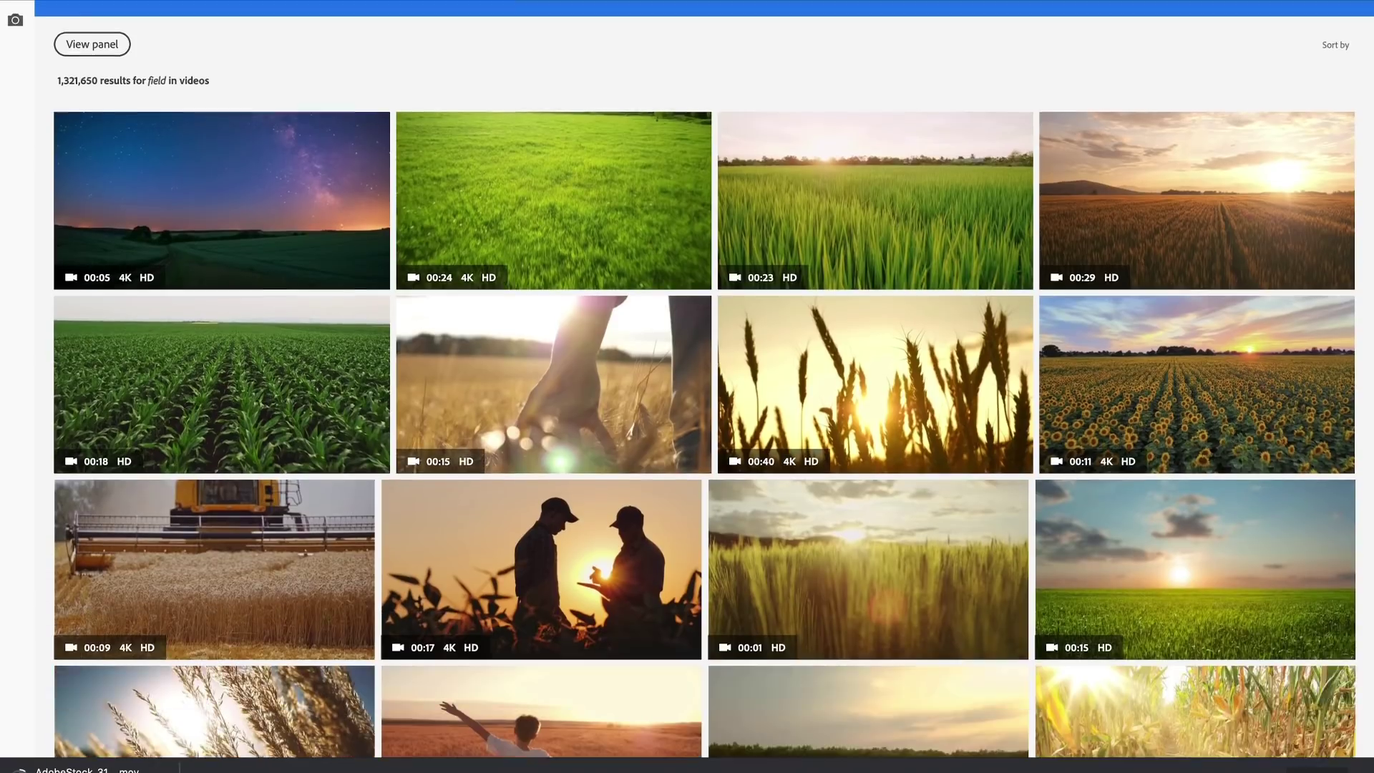
{"action": "scroll", "coordinate": [776, 421], "scroll_direction": "down", "scroll_amount": 2}
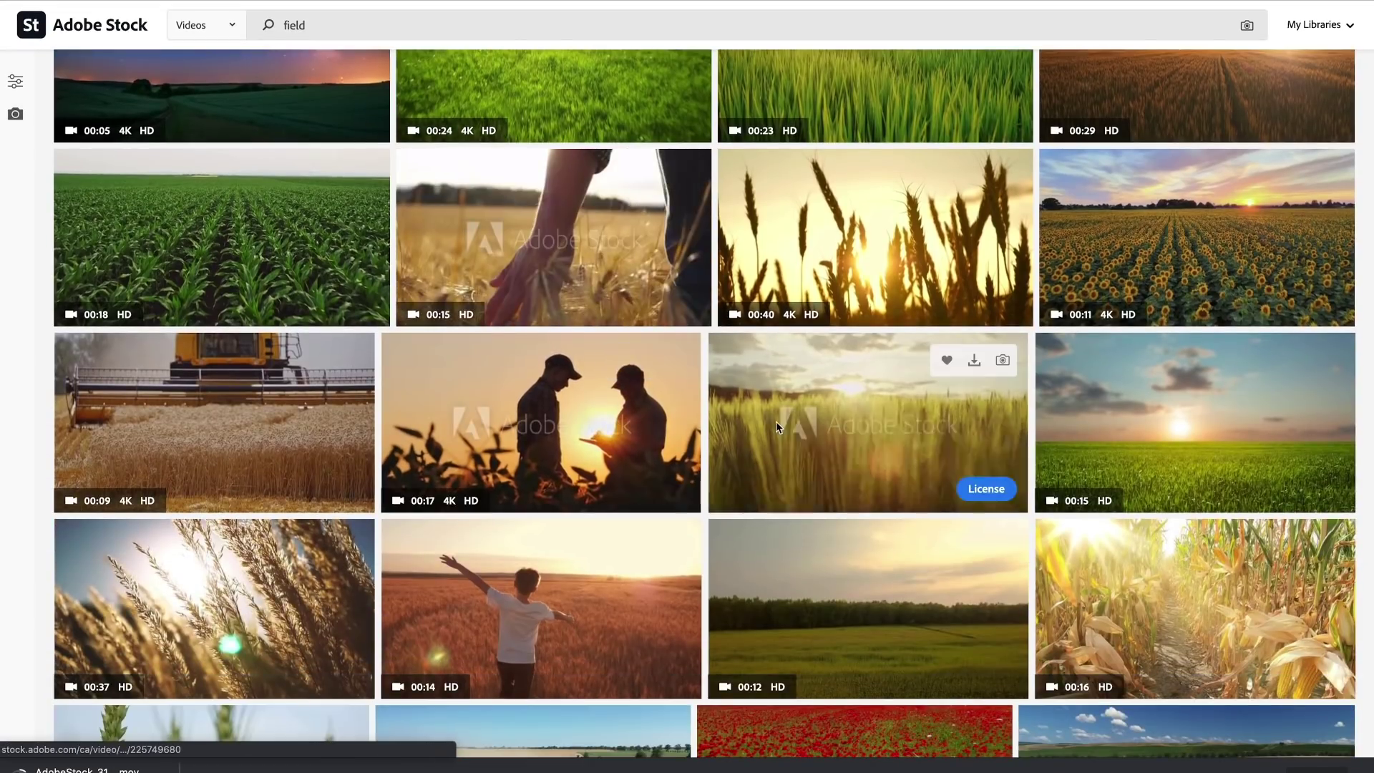
{"action": "scroll", "coordinate": [514, 569], "scroll_direction": "down", "scroll_amount": 1}
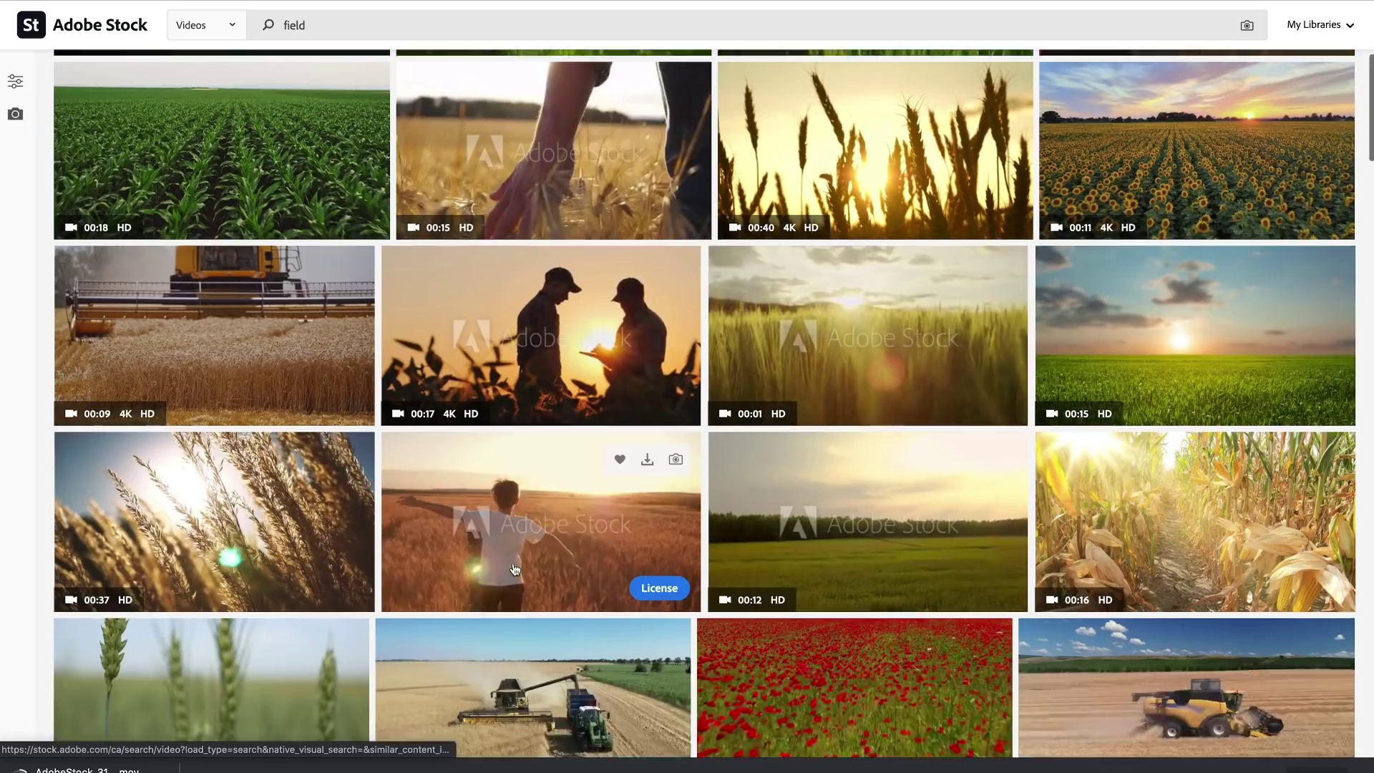
{"action": "scroll", "coordinate": [513, 568], "scroll_direction": "down", "scroll_amount": 3}
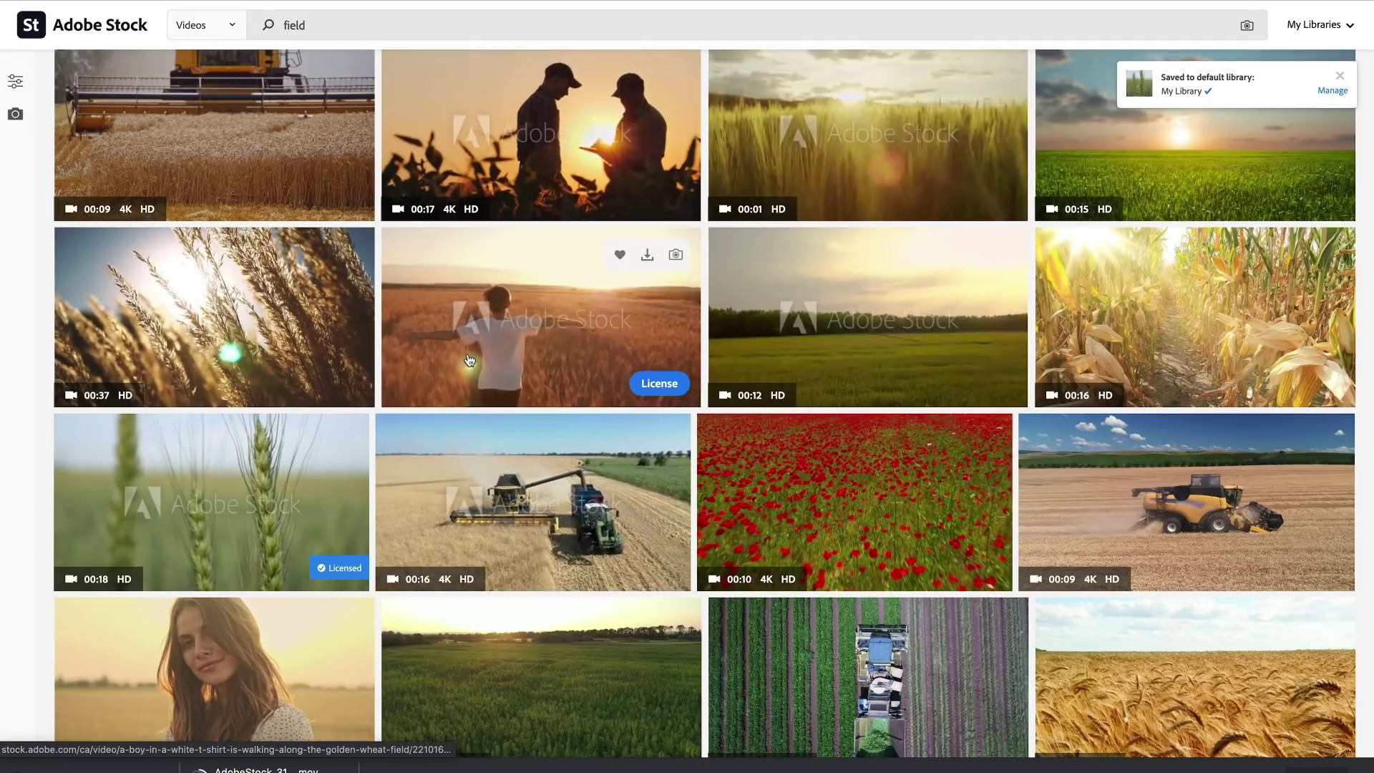
{"action": "key", "text": "ctrl+Left"}
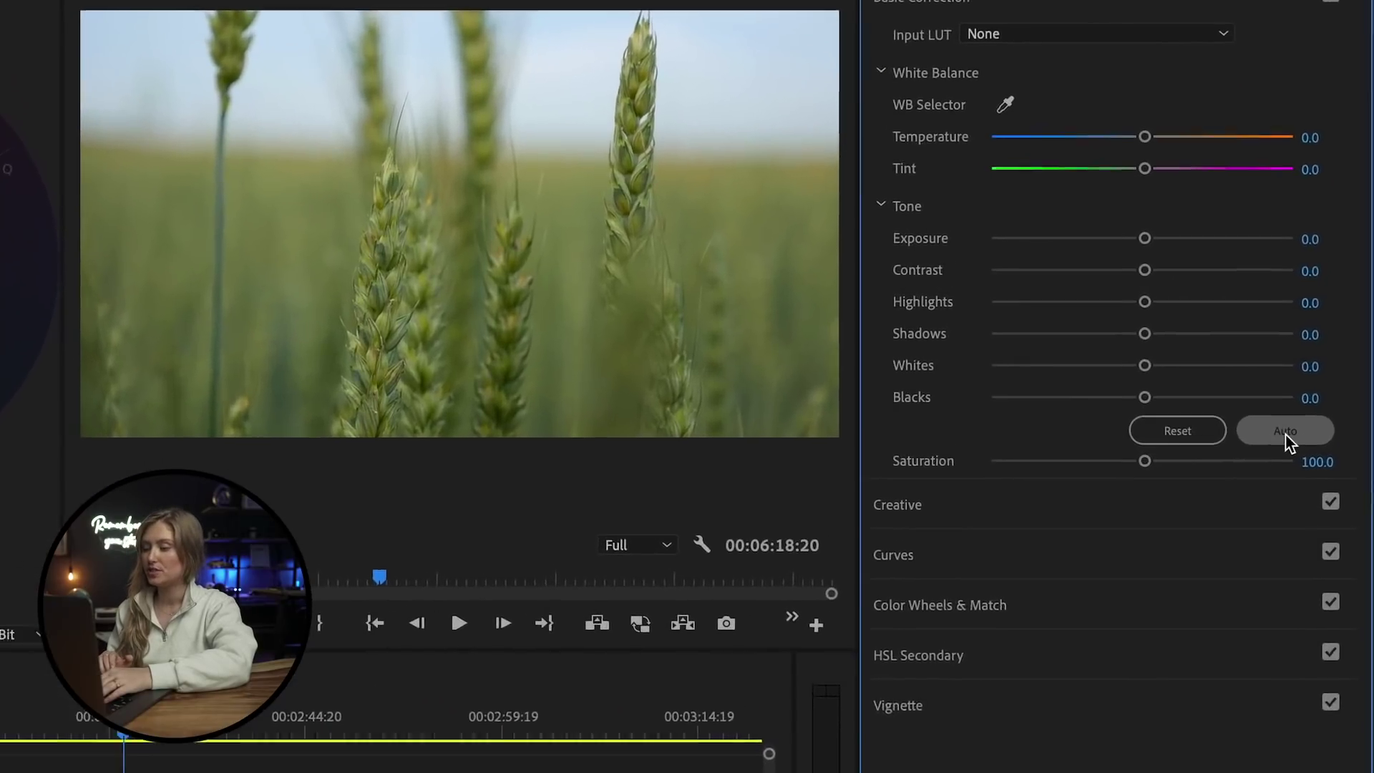
- Auto-correct the wheat clip's tone, then set Exposure to 0.1 and Highlights to 7.3
{"action": "left_click", "coordinate": [1285, 434]}
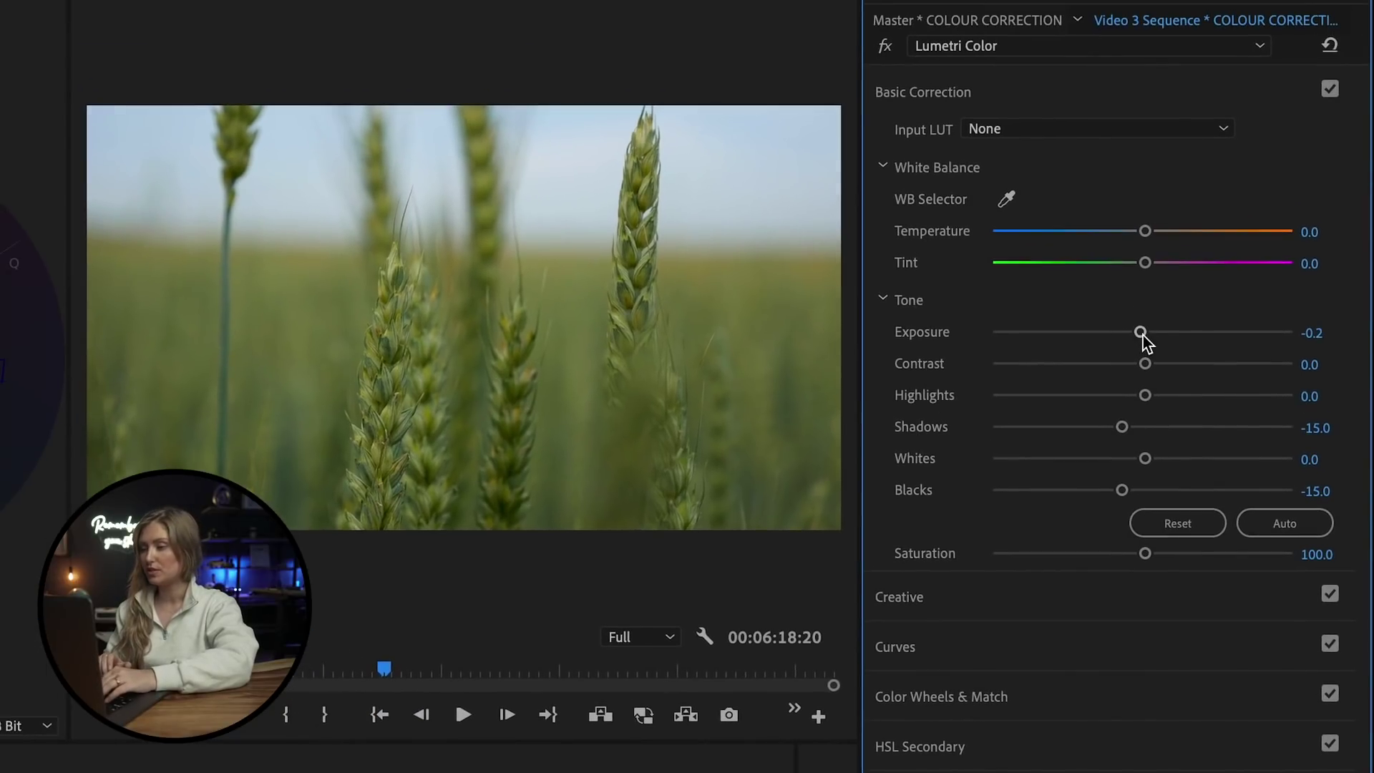
{"action": "left_click_drag", "start_coordinate": [1143, 337], "coordinate": [1147, 342]}
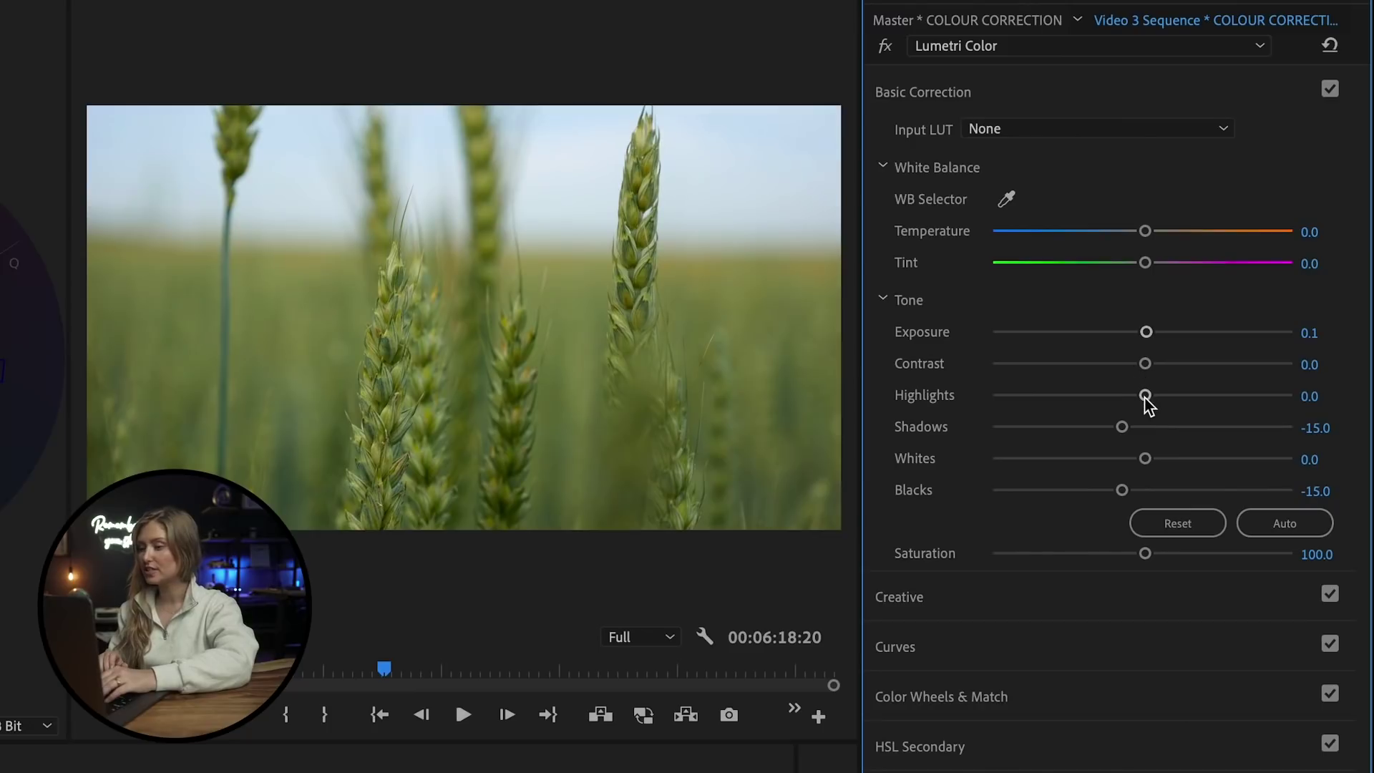
{"action": "left_click_drag", "start_coordinate": [1145, 396], "coordinate": [1154, 396]}
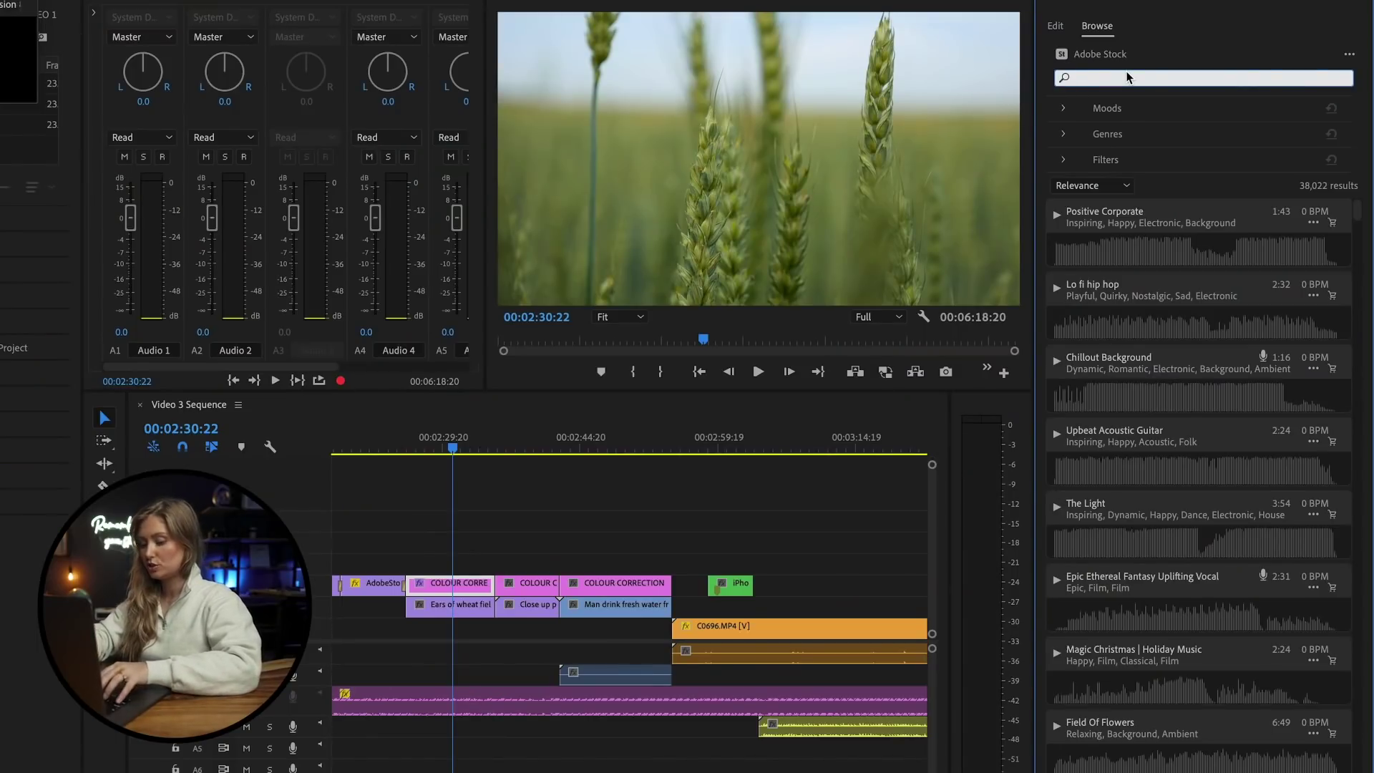
- Search Stock music for 'calm', then replace the search with 'corporate'
{"action": "type", "text": "calm"}
{"action": "key", "text": "Return"}
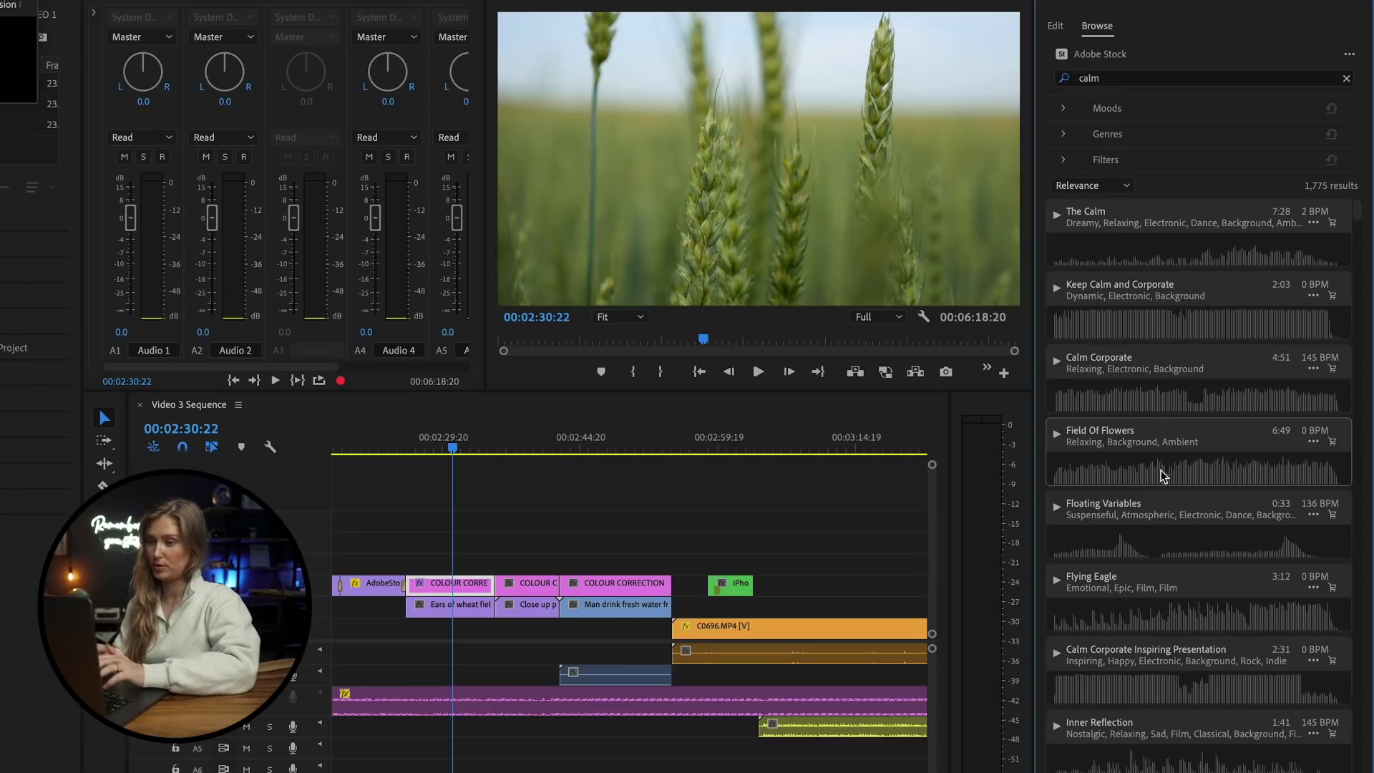
{"action": "double_click", "coordinate": [1152, 79]}
{"action": "type", "text": "corporate"}
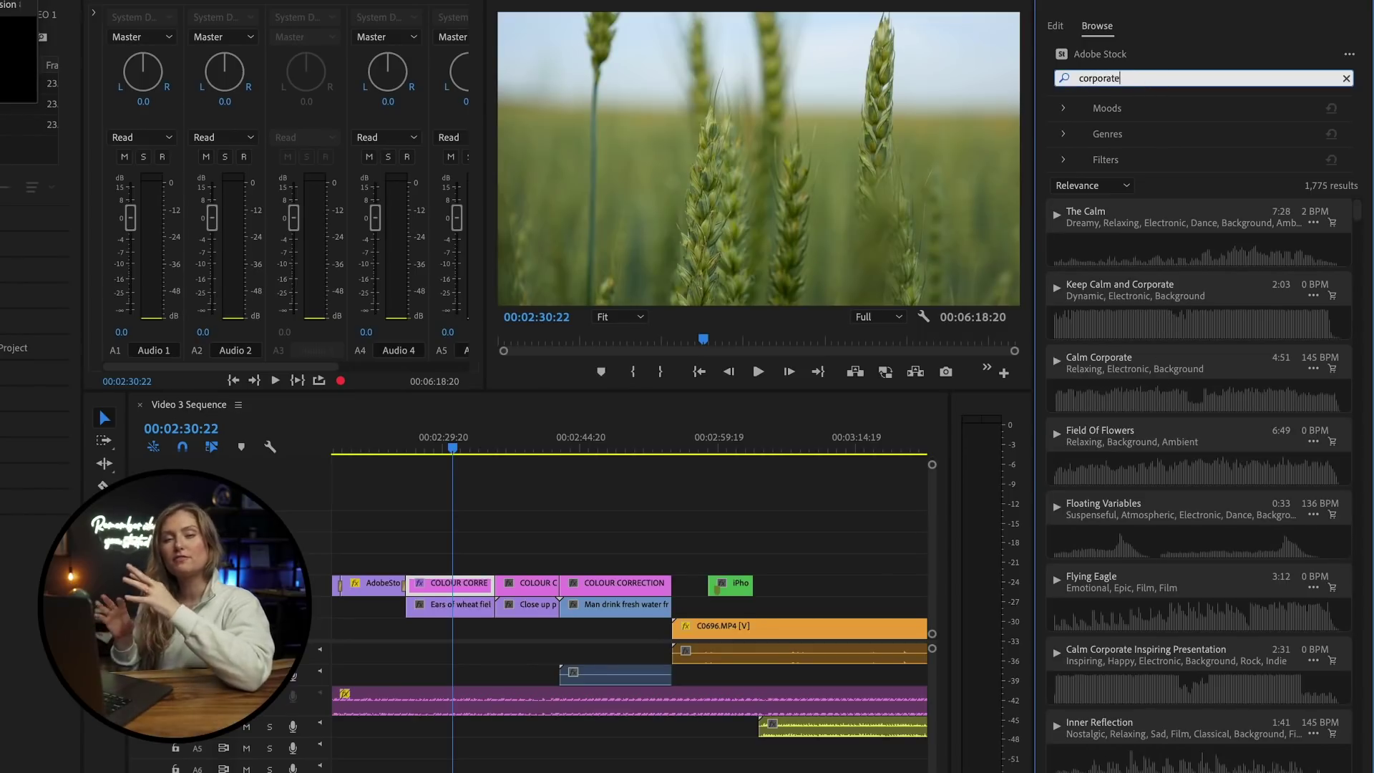
{"action": "key", "text": "Return"}
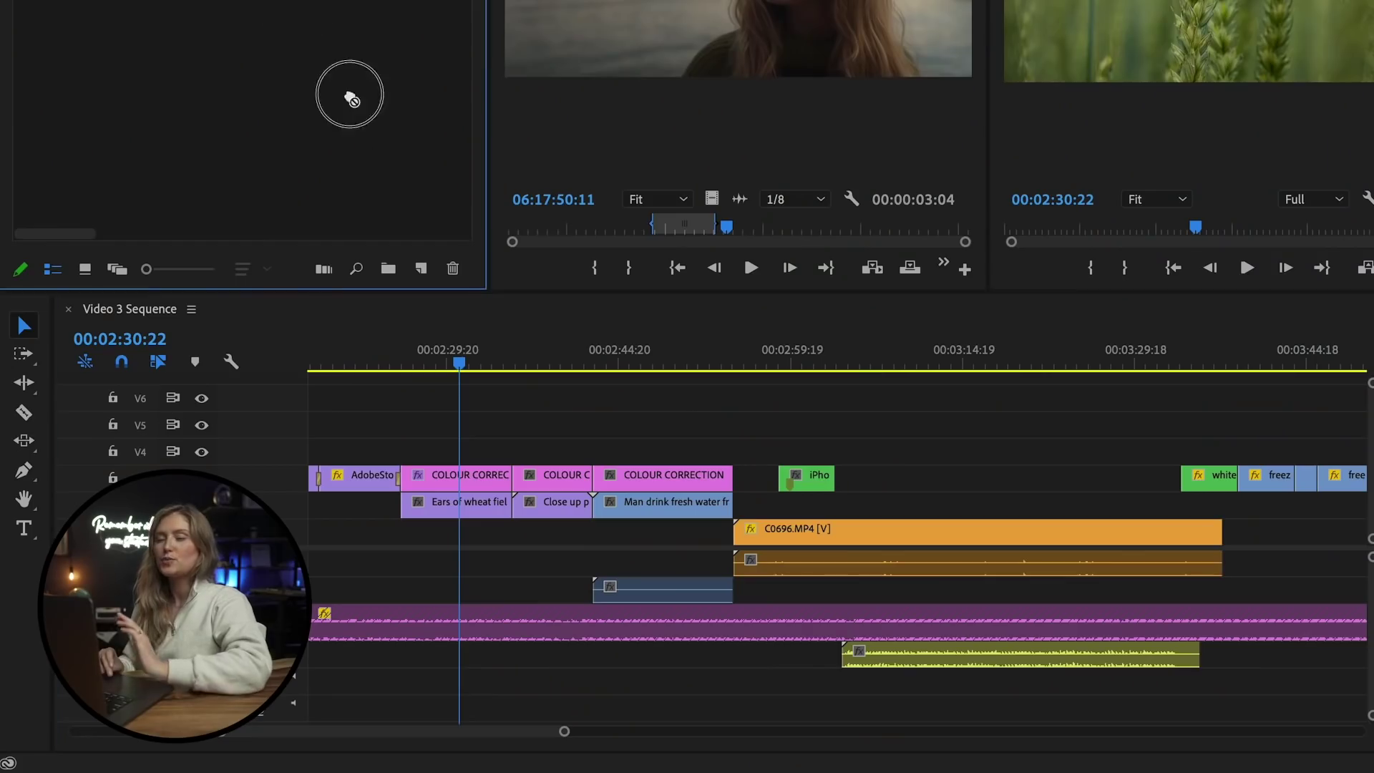
- Put the COLOUR GRADING adjustment layer on V4 and set its Creative Tint Balance to -47.2
{"action": "left_click_drag", "start_coordinate": [353, 184], "coordinate": [732, 456]}
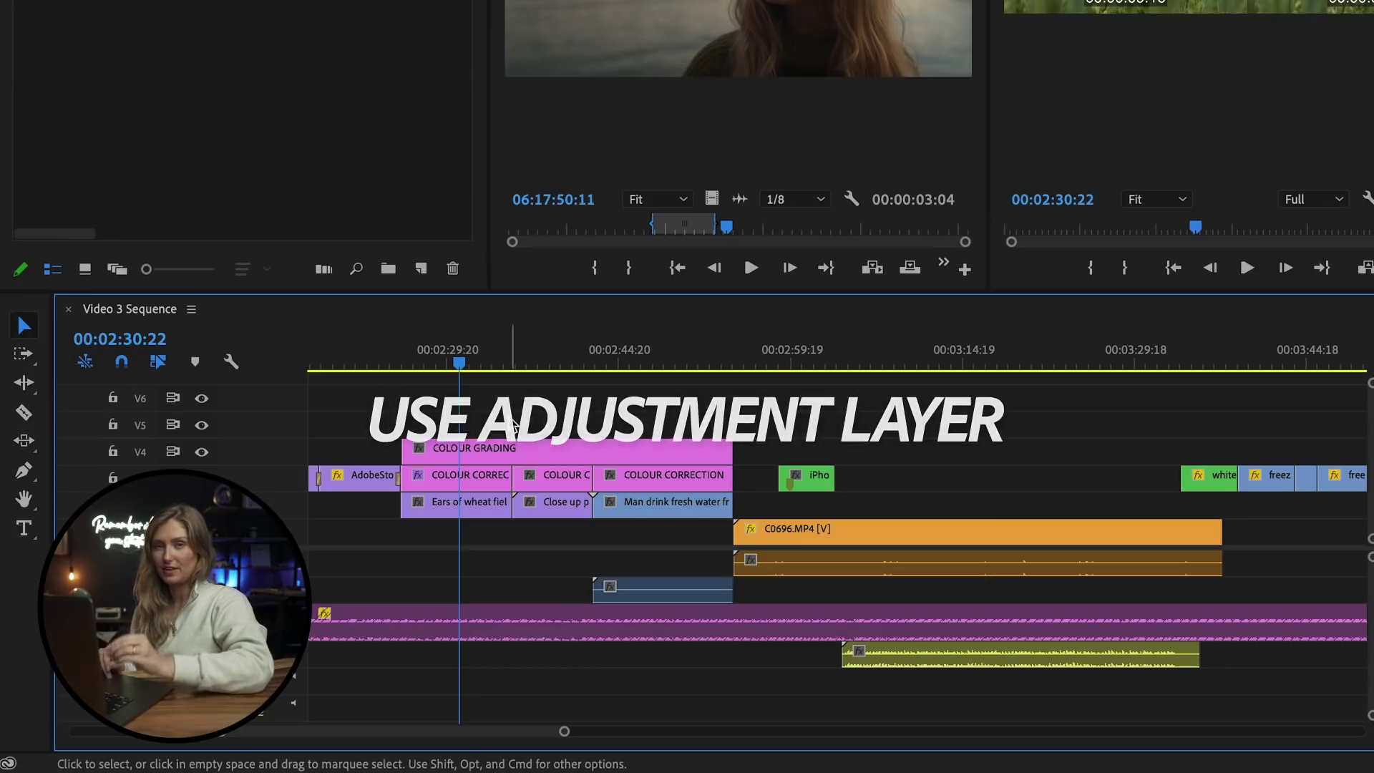
{"action": "left_click", "coordinate": [502, 451]}
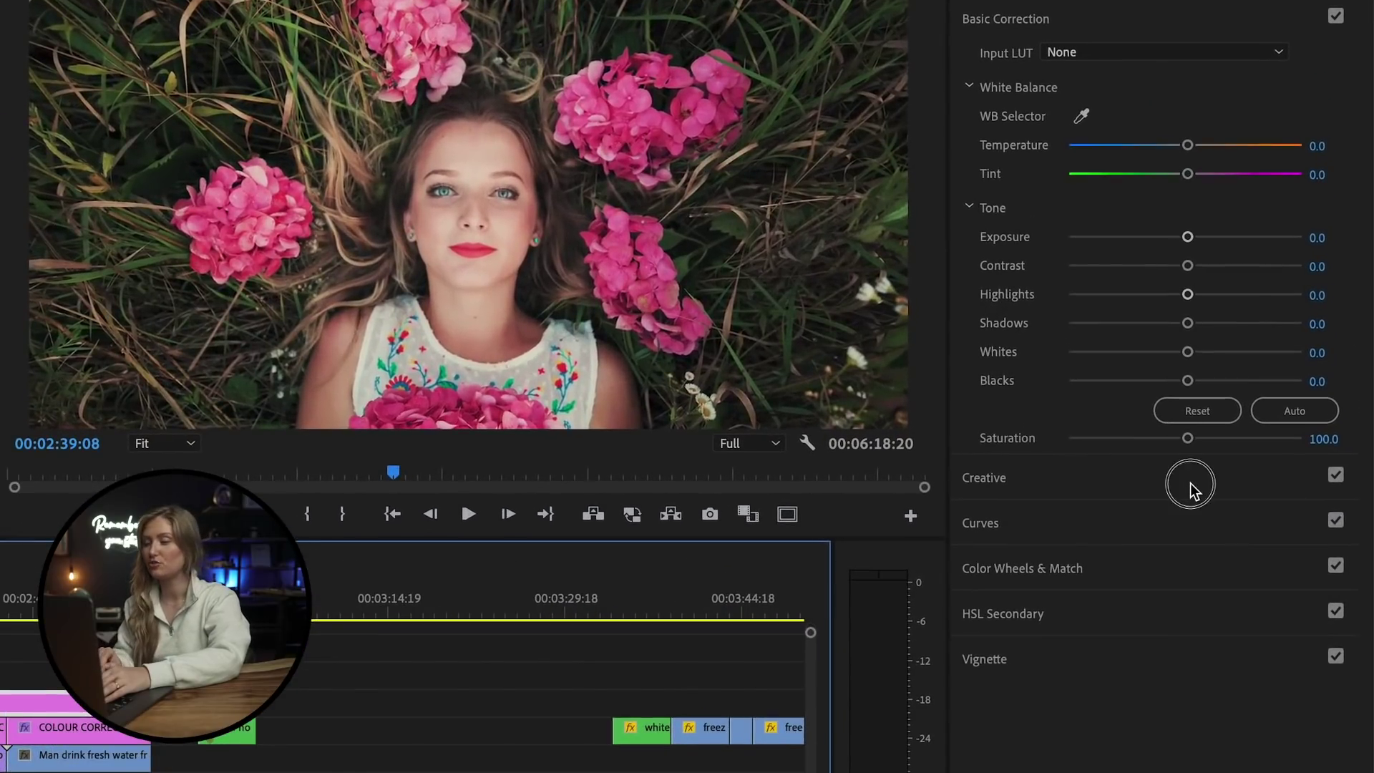
{"action": "left_click", "coordinate": [1185, 473]}
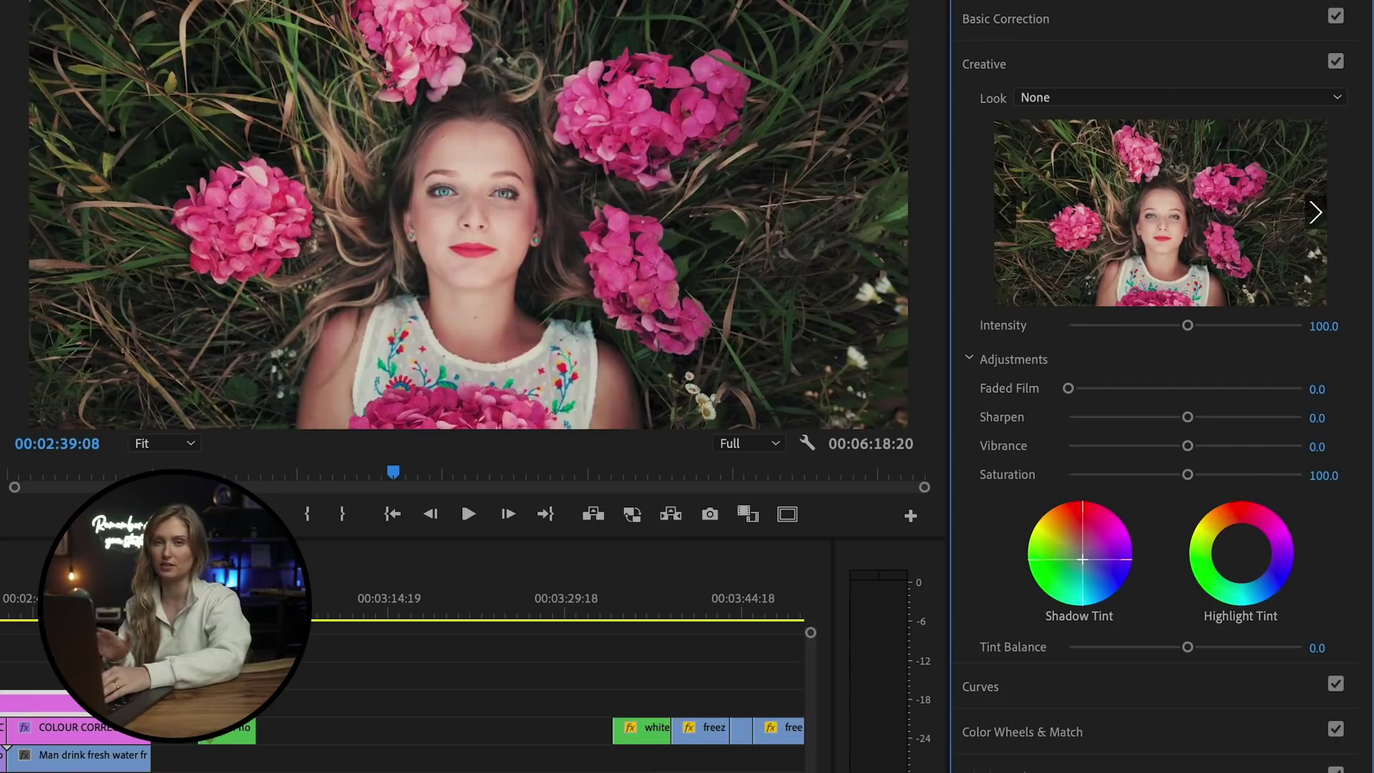
{"action": "left_click_drag", "start_coordinate": [1187, 646], "coordinate": [1135, 647]}
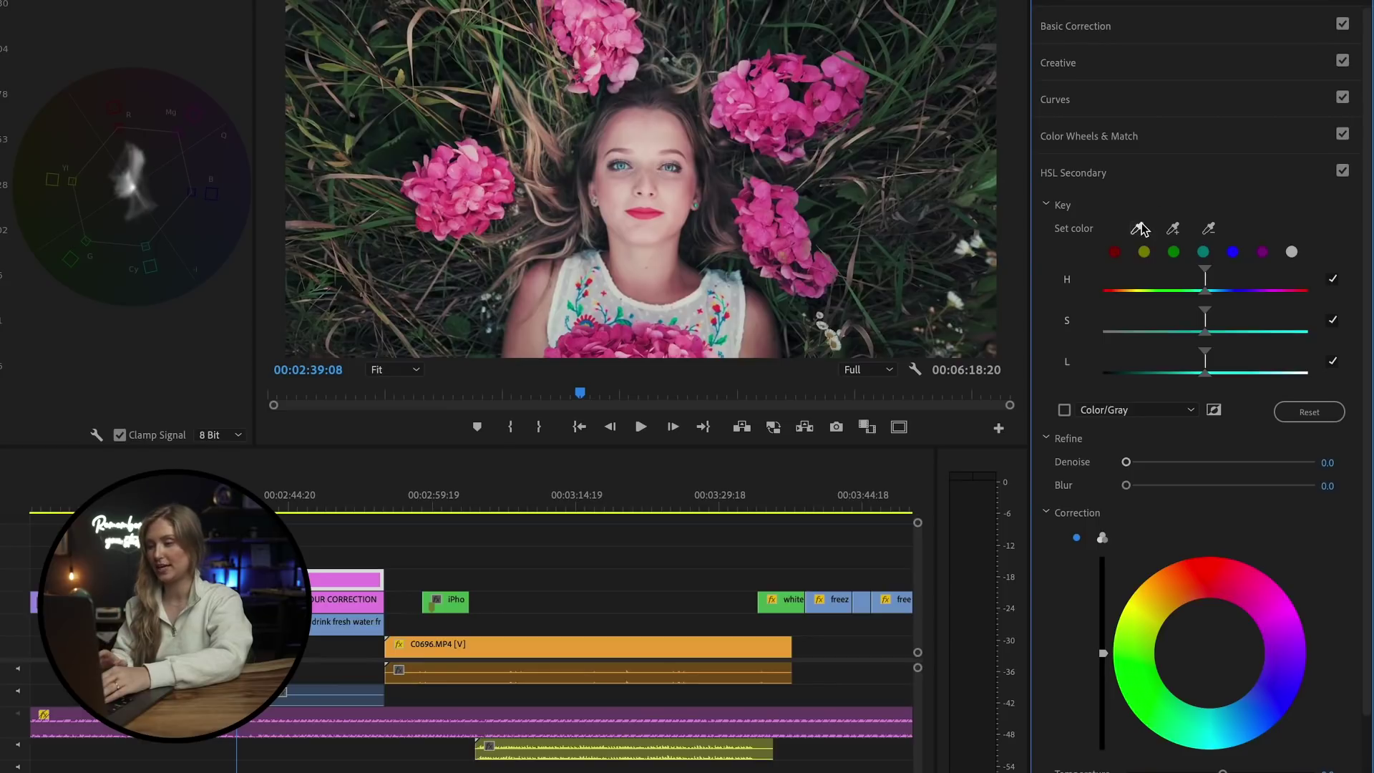
- Key the face's skin tones with tuned H/S/L ranges, Denoise 77.4 and Blur 14.4
{"action": "left_click_drag", "start_coordinate": [1142, 222], "coordinate": [646, 147]}
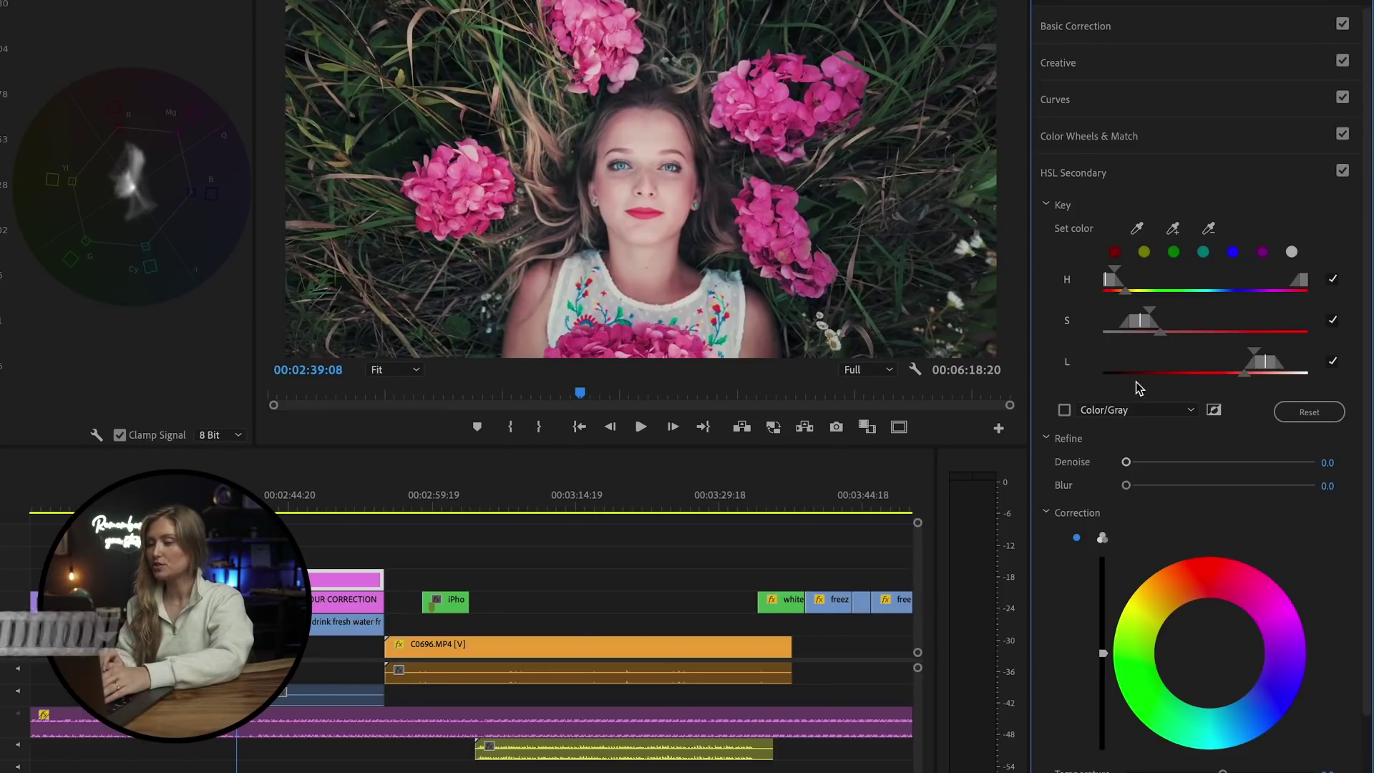
{"action": "left_click", "coordinate": [1065, 410]}
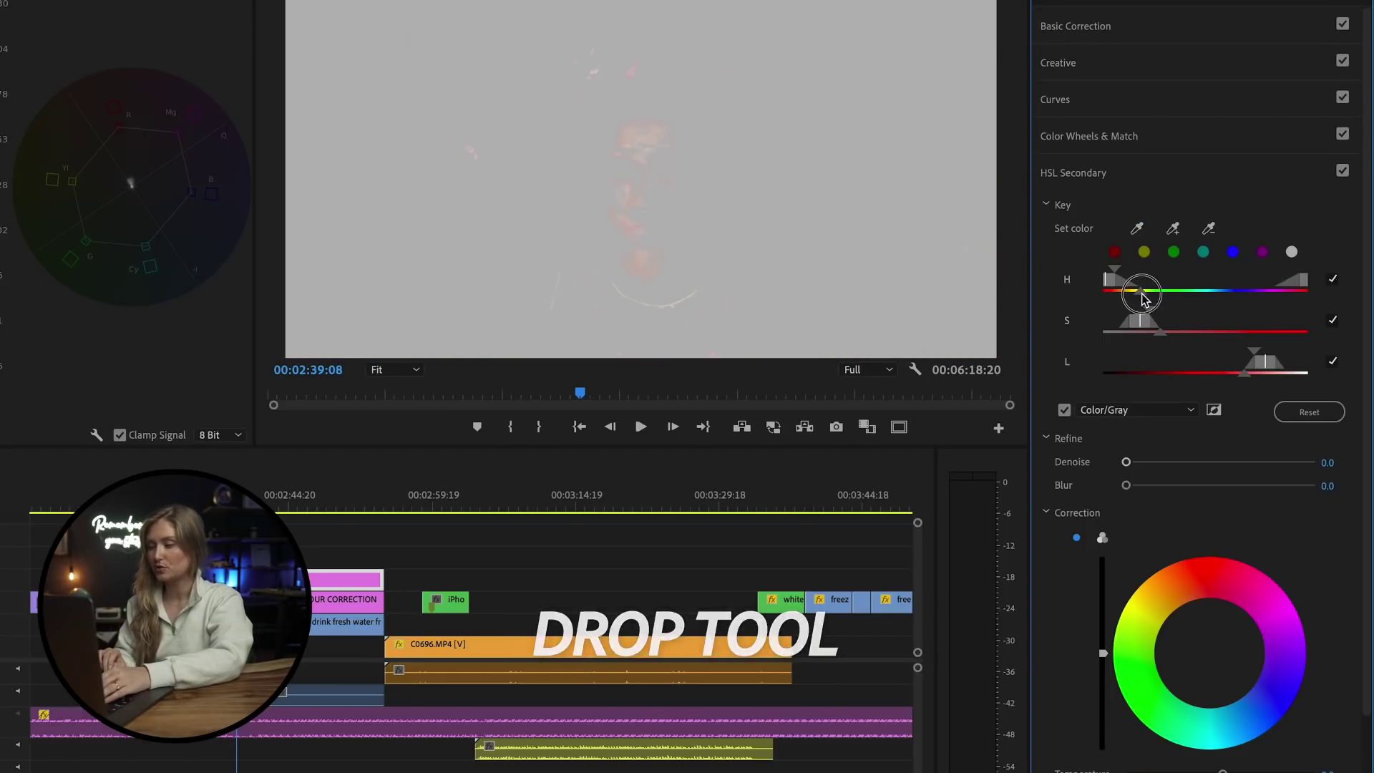
{"action": "left_click_drag", "start_coordinate": [1137, 290], "coordinate": [1145, 274]}
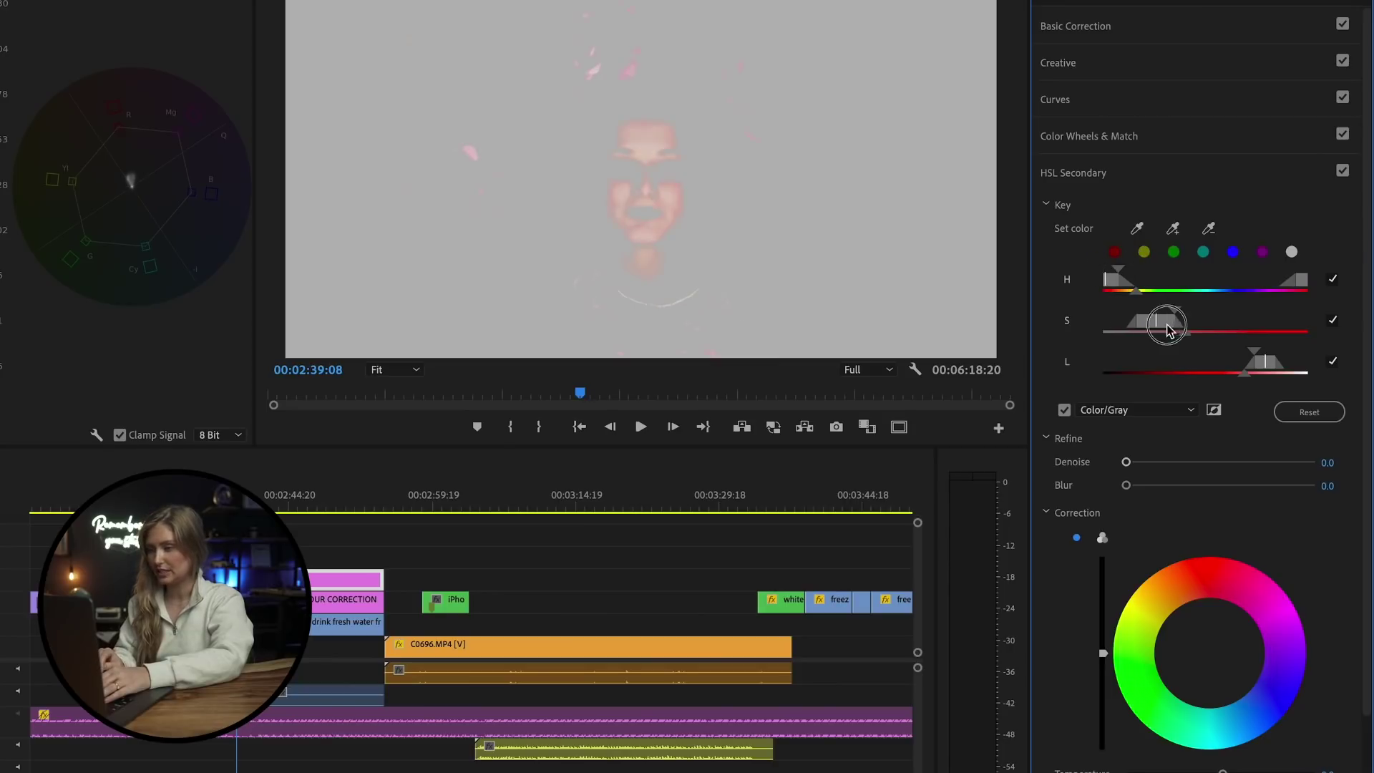
{"action": "left_click_drag", "start_coordinate": [1168, 329], "coordinate": [1187, 326]}
{"action": "left_click_drag", "start_coordinate": [1242, 363], "coordinate": [1233, 357]}
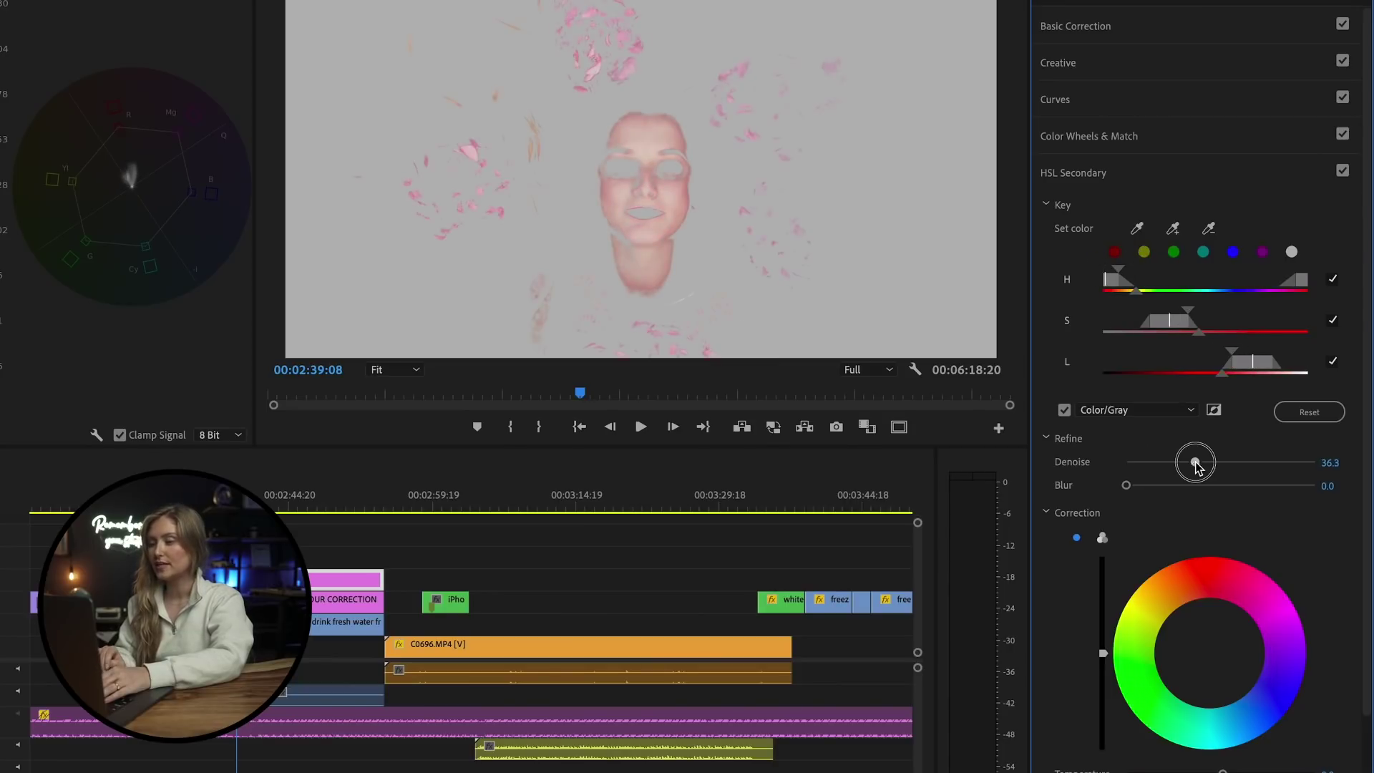
{"action": "left_click", "coordinate": [1197, 488]}
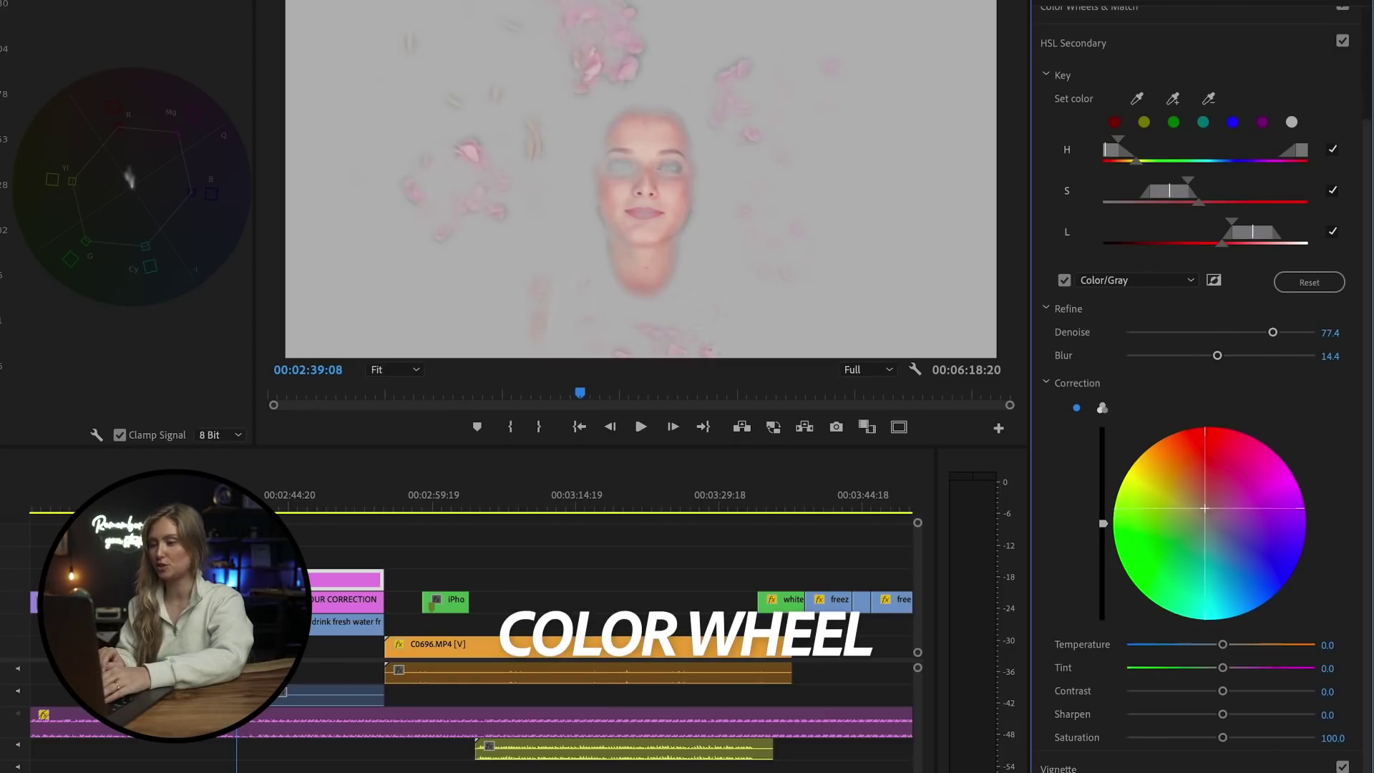
{"action": "left_click", "coordinate": [1064, 280]}
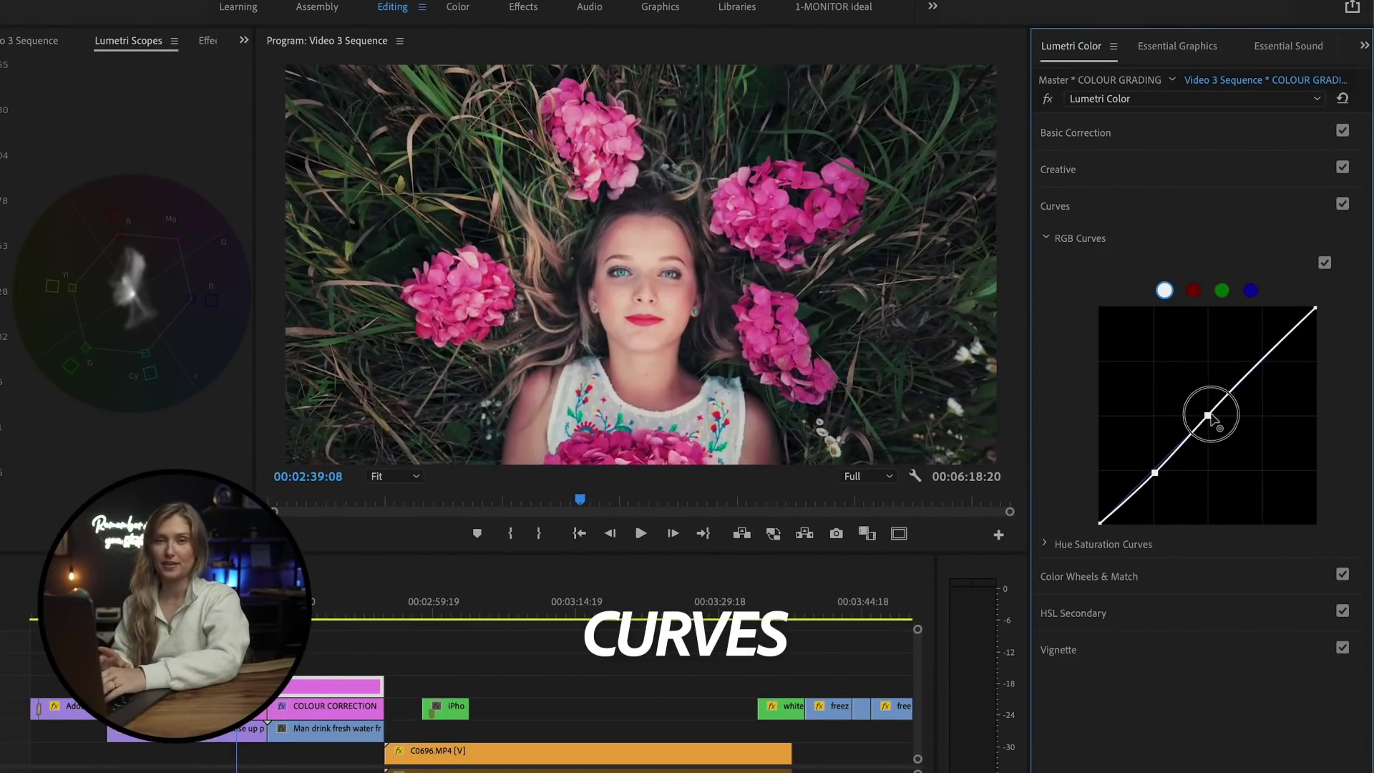
- Lift the RGB curve's midtones and highlights, and add a vignette with Amount 1.0 and Midpoint 64.6
{"action": "left_click_drag", "start_coordinate": [1209, 416], "coordinate": [1206, 412]}
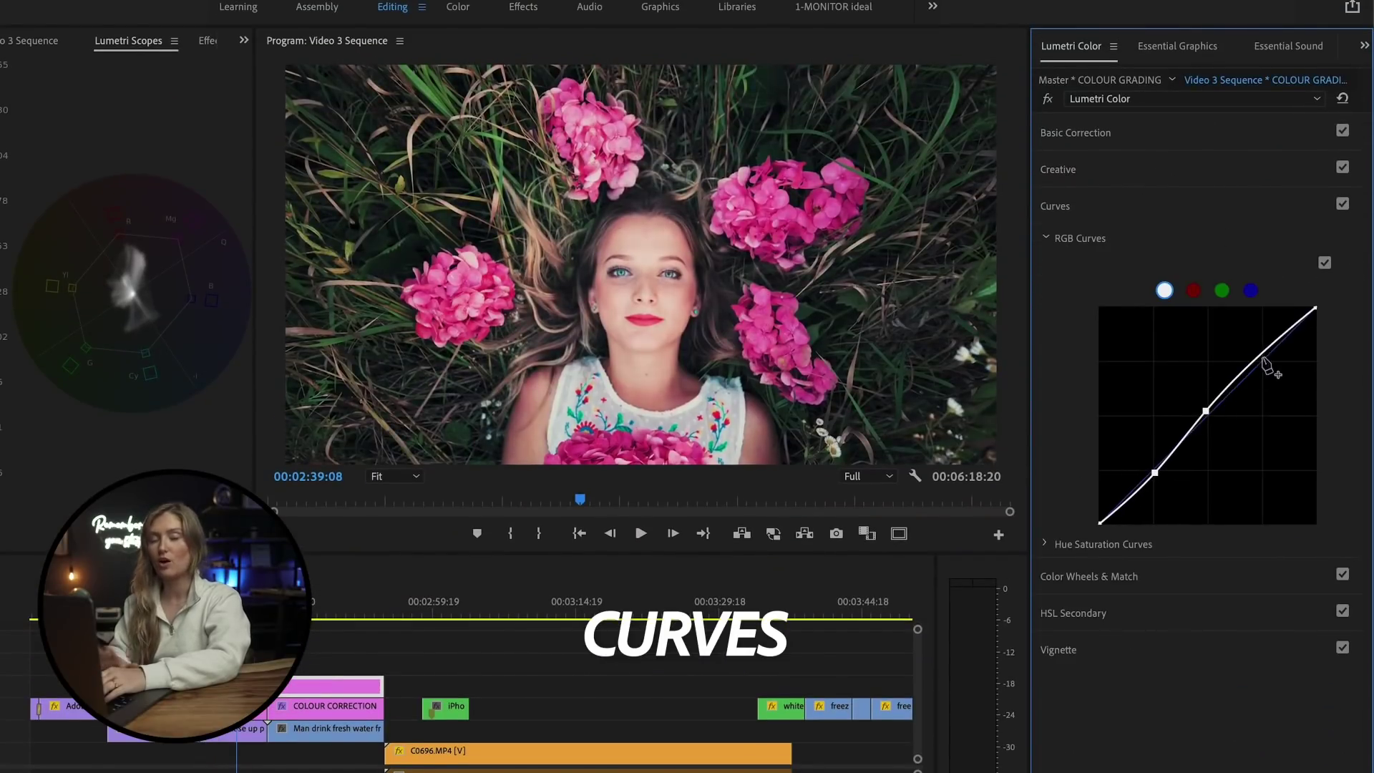
{"action": "left_click_drag", "start_coordinate": [1270, 355], "coordinate": [1265, 349]}
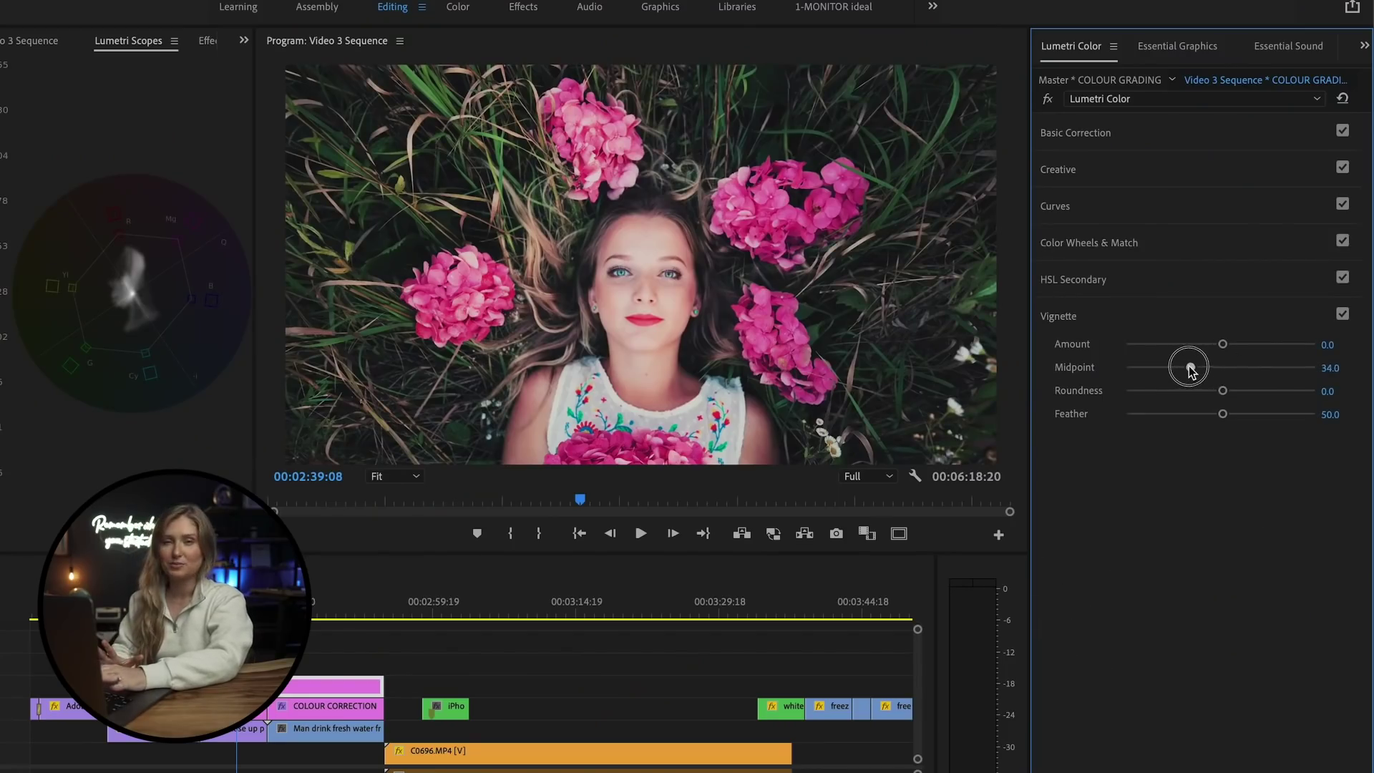
{"action": "left_click_drag", "start_coordinate": [1232, 346], "coordinate": [1248, 347]}
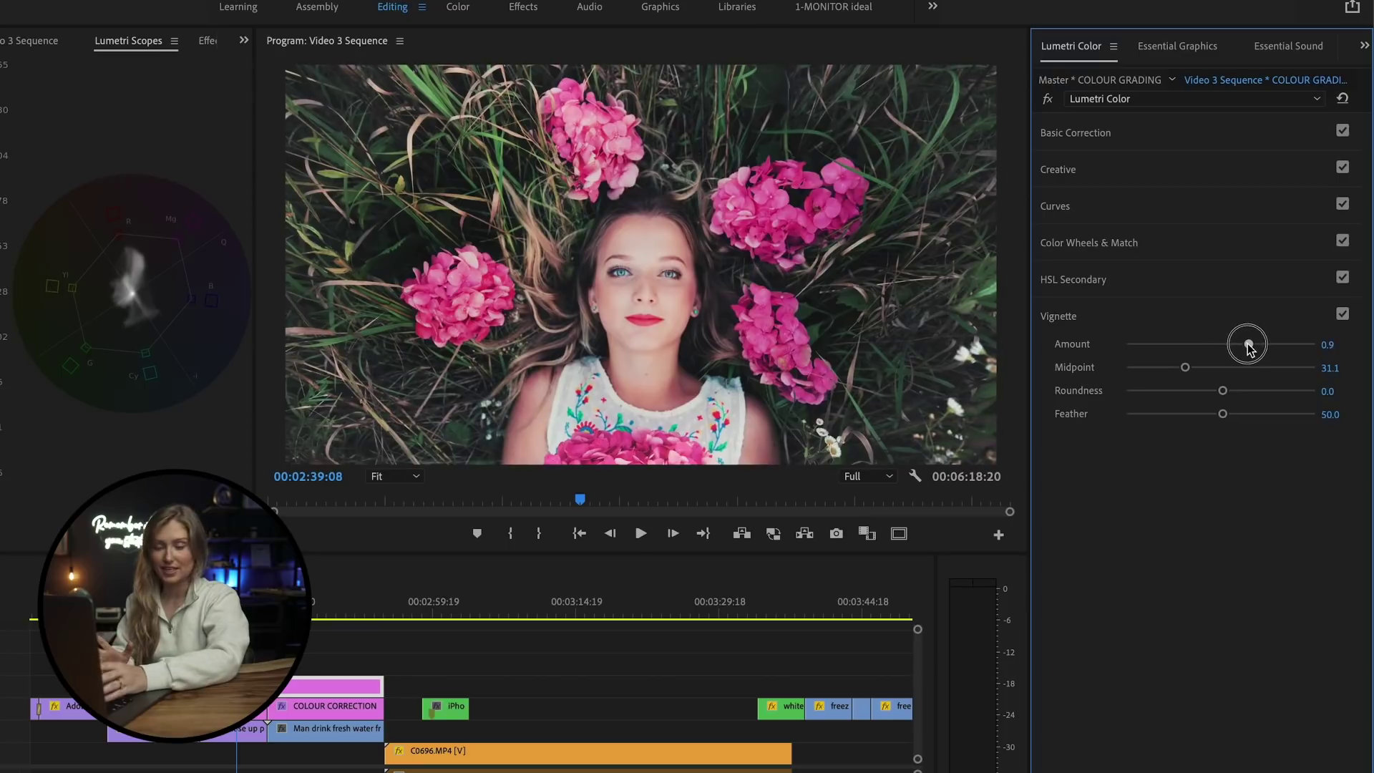
{"action": "left_click", "coordinate": [1249, 368]}
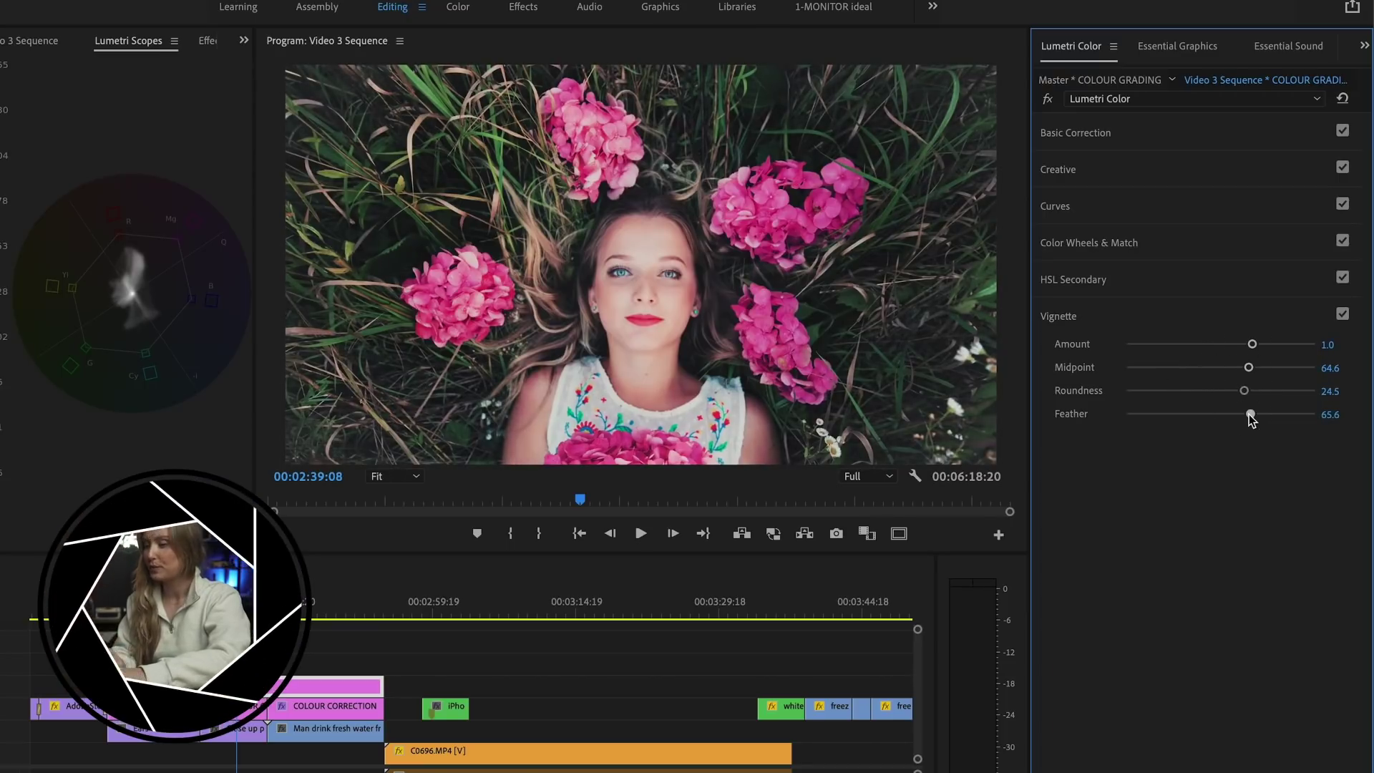